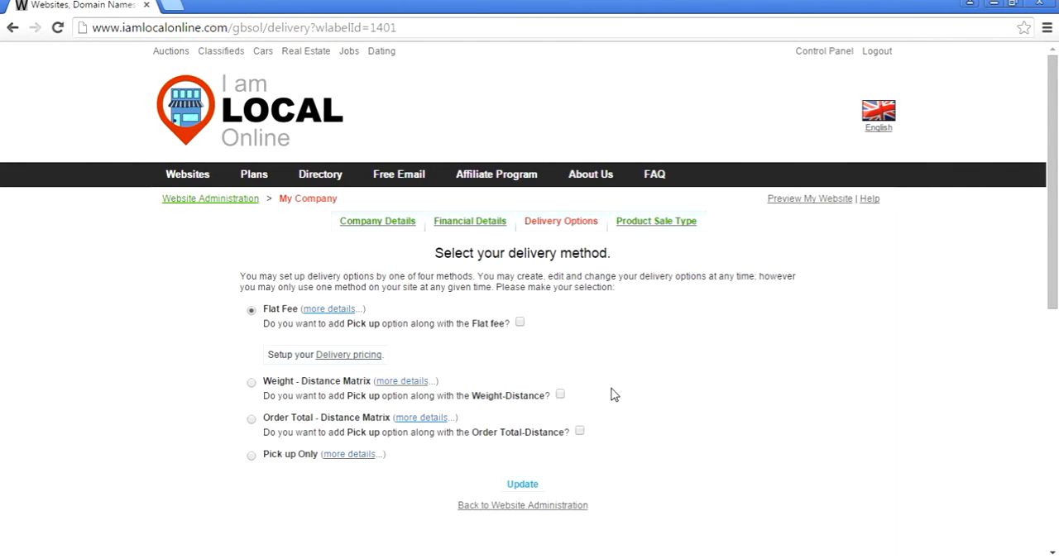
# - Switch the delivery method to Weight - Distance Matrix with the Pick up option included, and confirm the change to the shipping rules
pyautogui.click(253, 385)
pyautogui.click(560, 394)
pyautogui.click(524, 486)
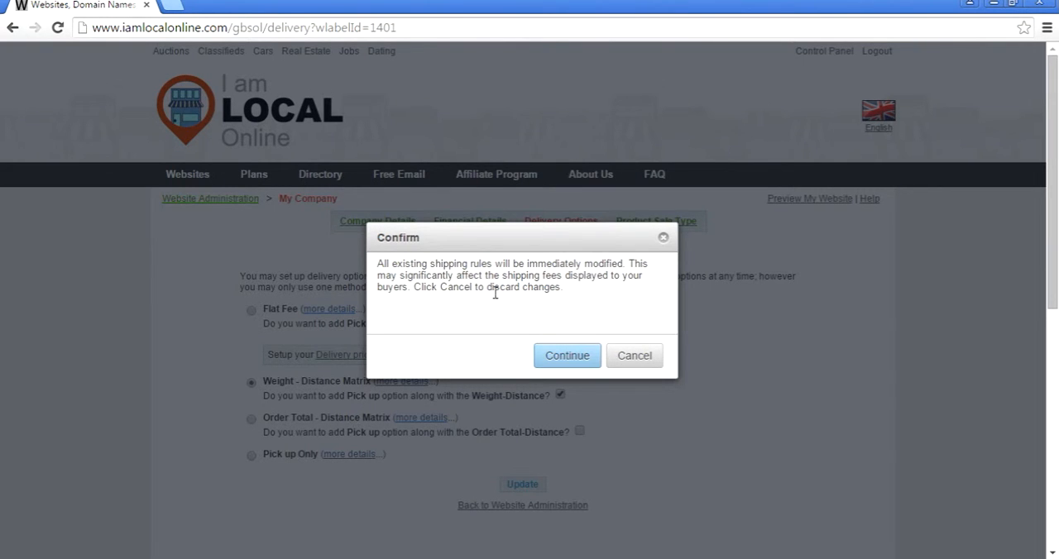
pyautogui.click(580, 355)
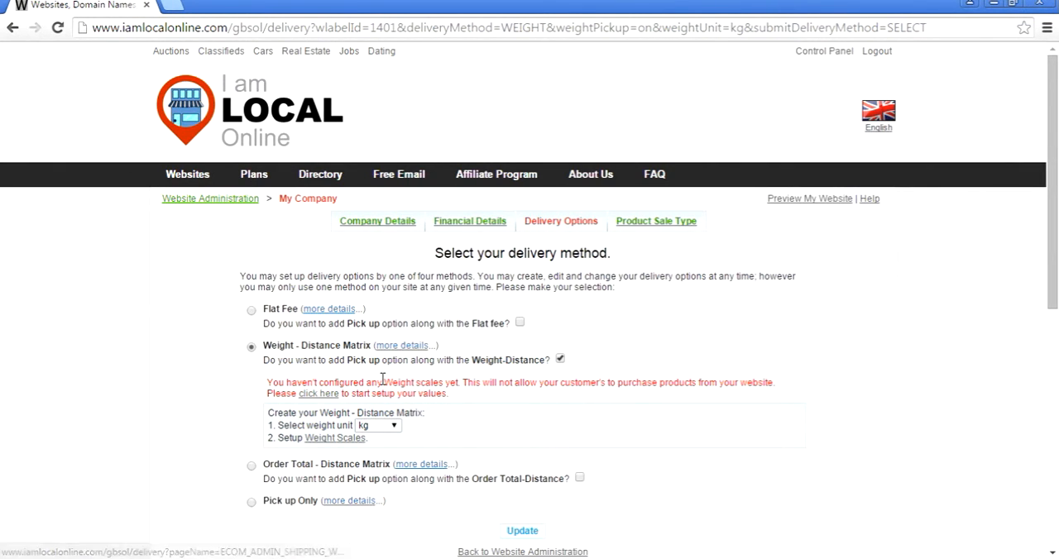
# - Choose kg as the weight unit and open the weight scale setup
pyautogui.click(378, 426)
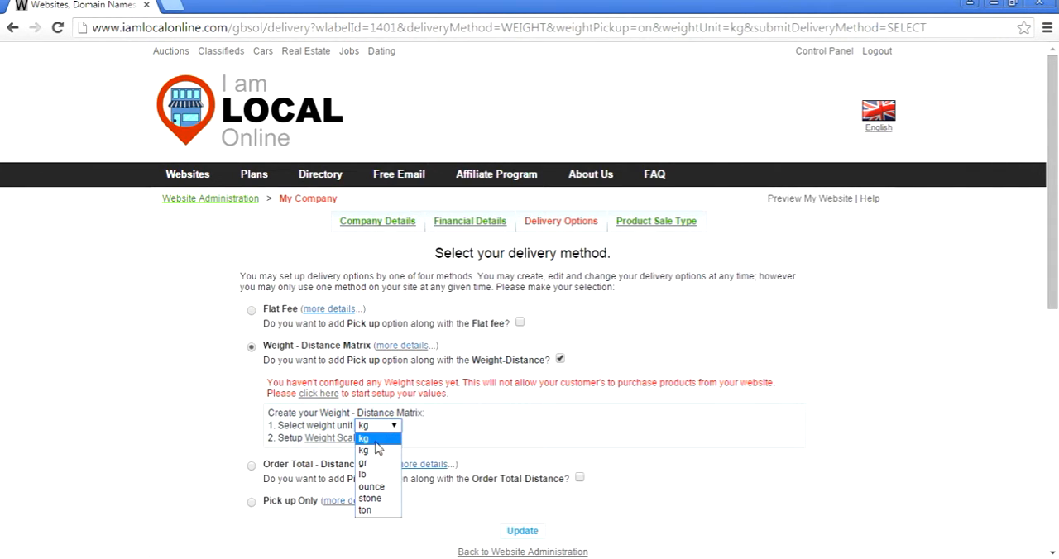
pyautogui.click(387, 447)
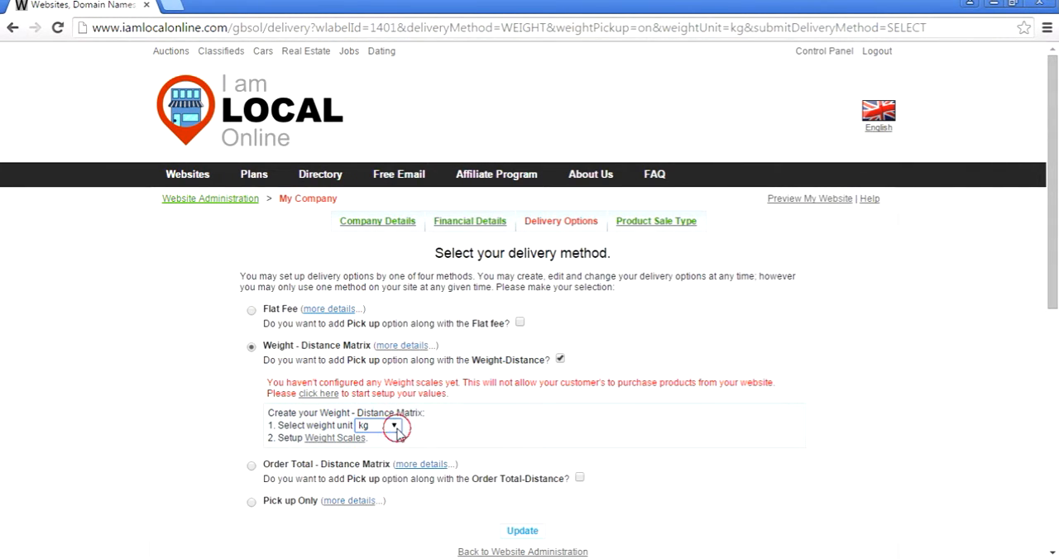
pyautogui.click(323, 396)
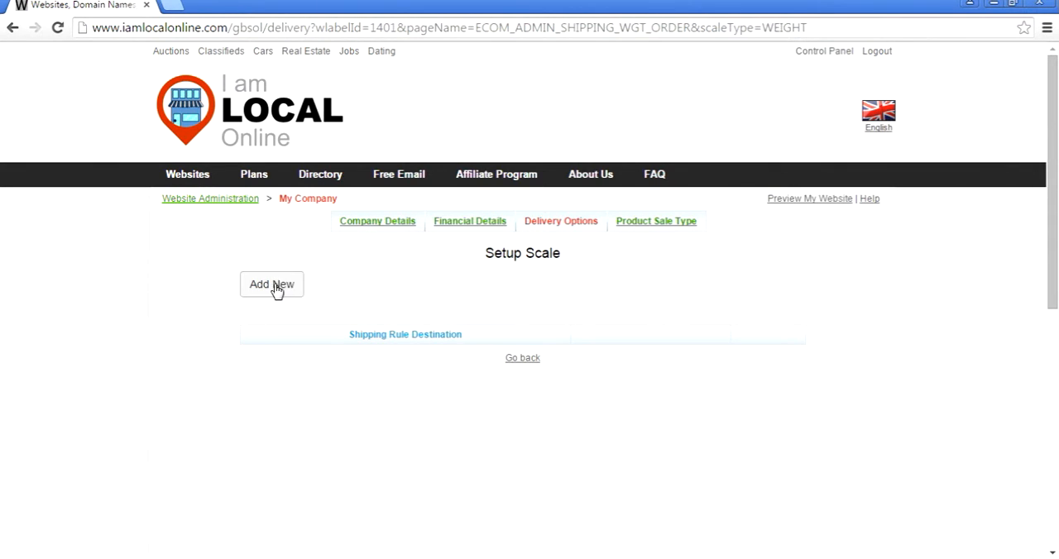
# - Start a new shipping rule with Australia as the destination, limited to New South Wales
pyautogui.click(280, 284)
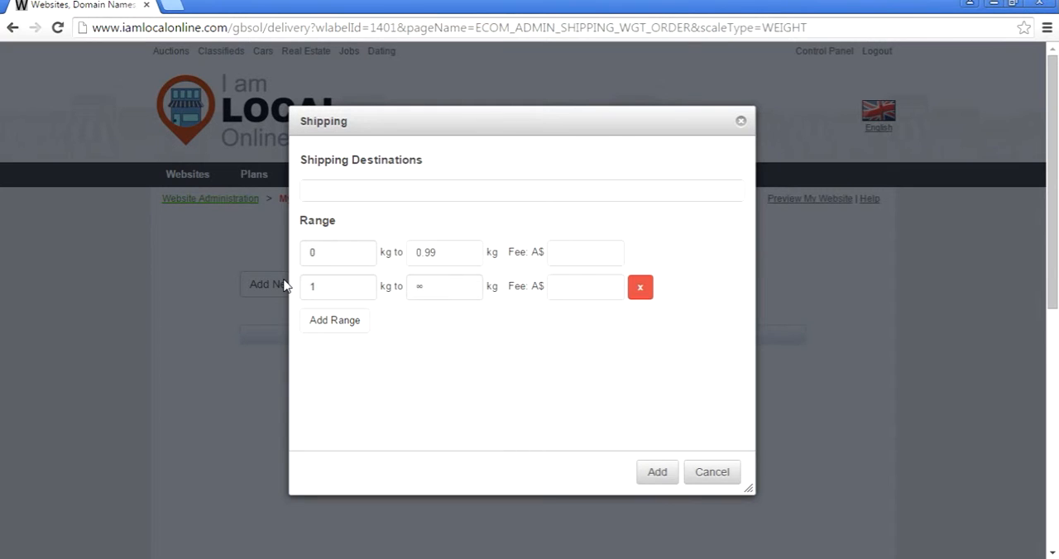
pyautogui.write('Aus')
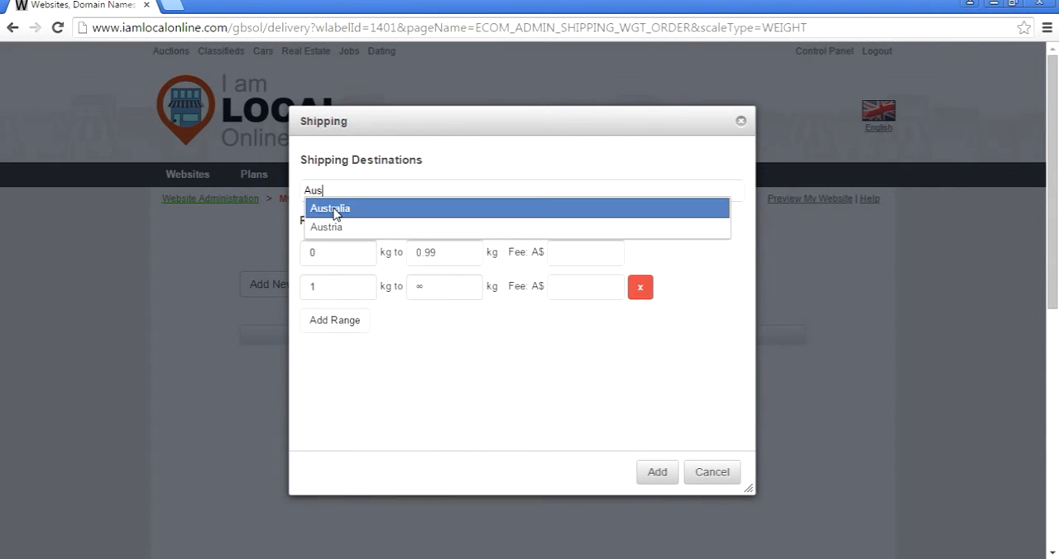
pyautogui.click(334, 212)
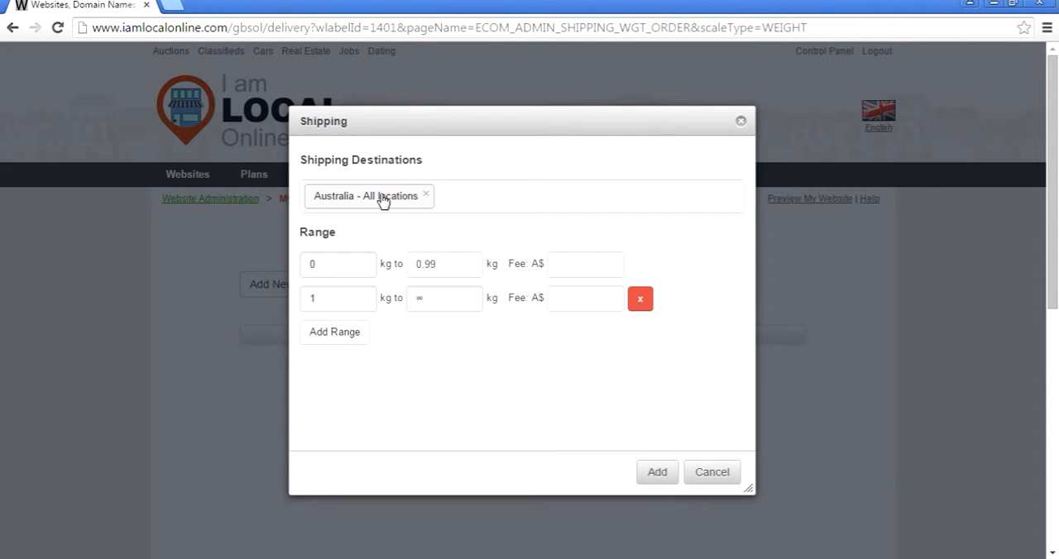
pyautogui.click(382, 200)
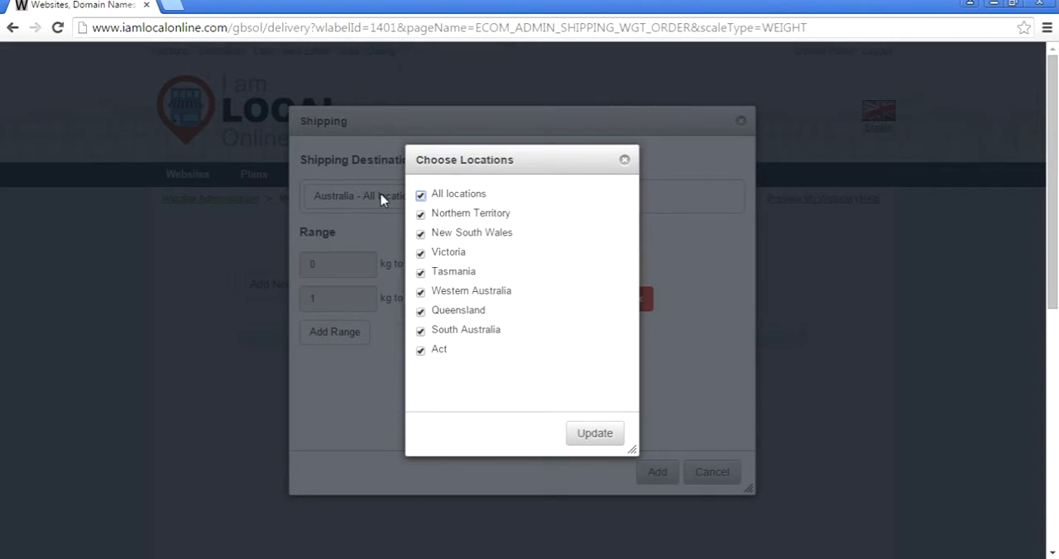
pyautogui.click(421, 195)
pyautogui.click(420, 234)
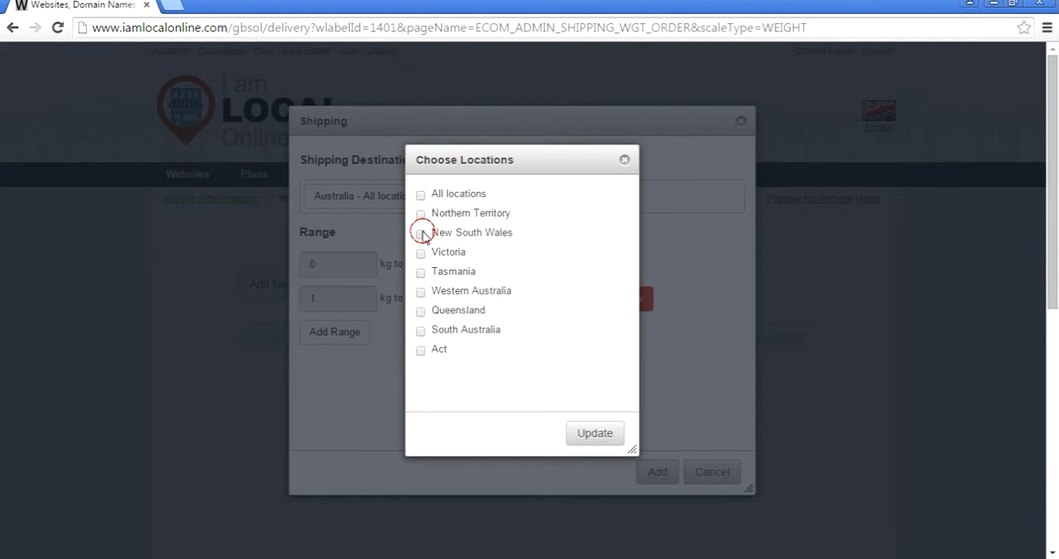
pyautogui.click(596, 433)
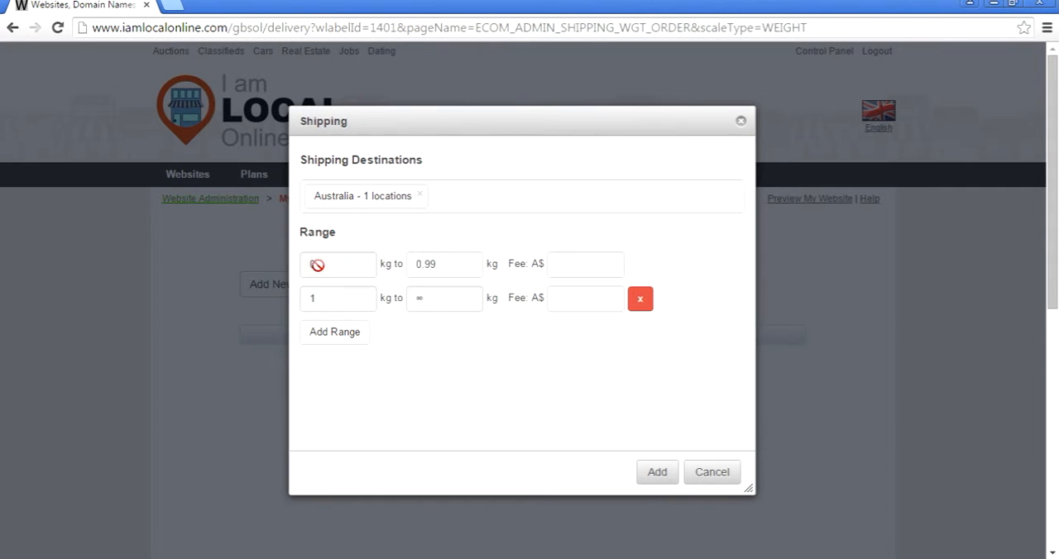
# - Set the fee to A$0 for 0 to 0.99 kg and add a 1 to 1.99 kg range with a fee of A$5
pyautogui.click(587, 264)
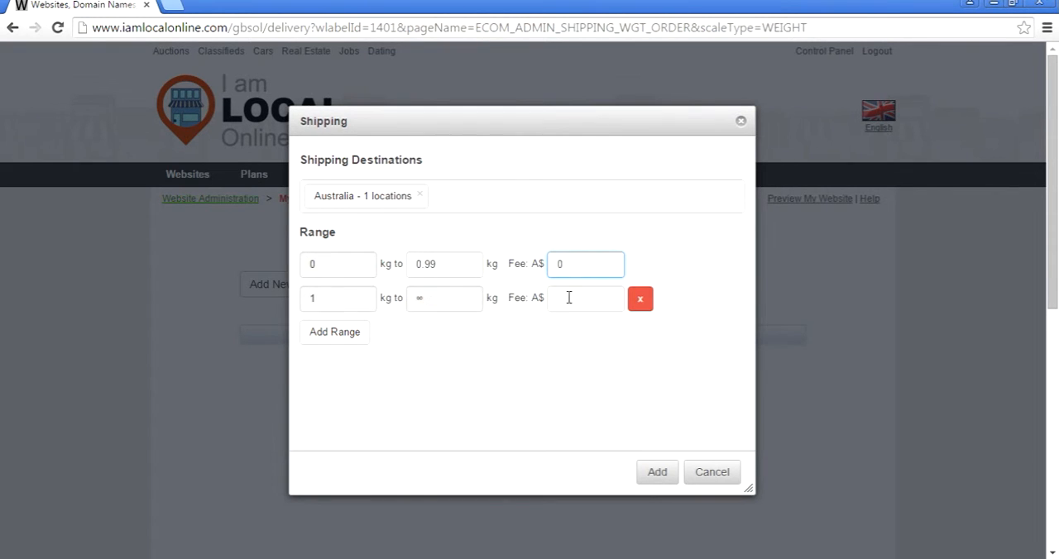
pyautogui.click(444, 304)
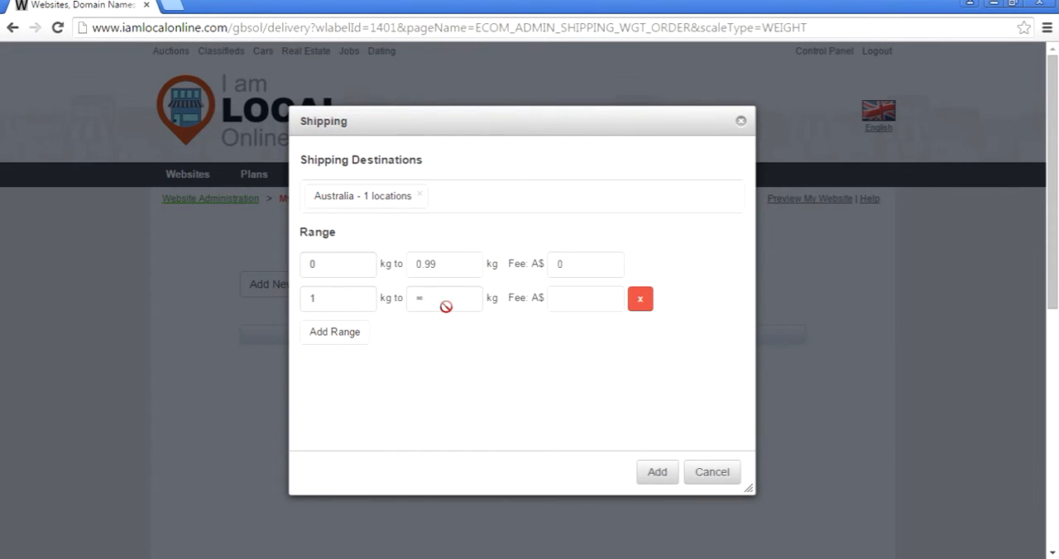
pyautogui.click(569, 261)
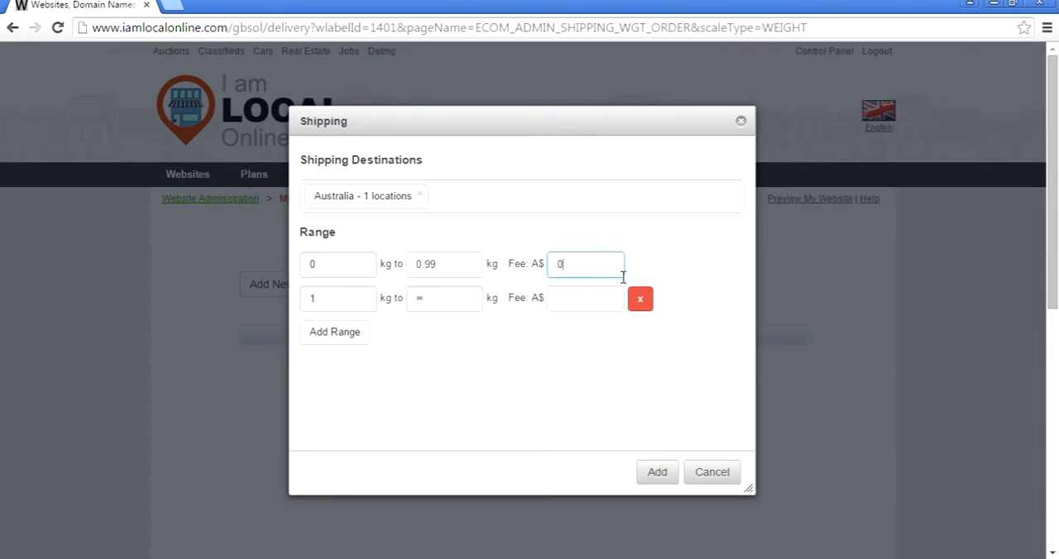
pyautogui.click(332, 332)
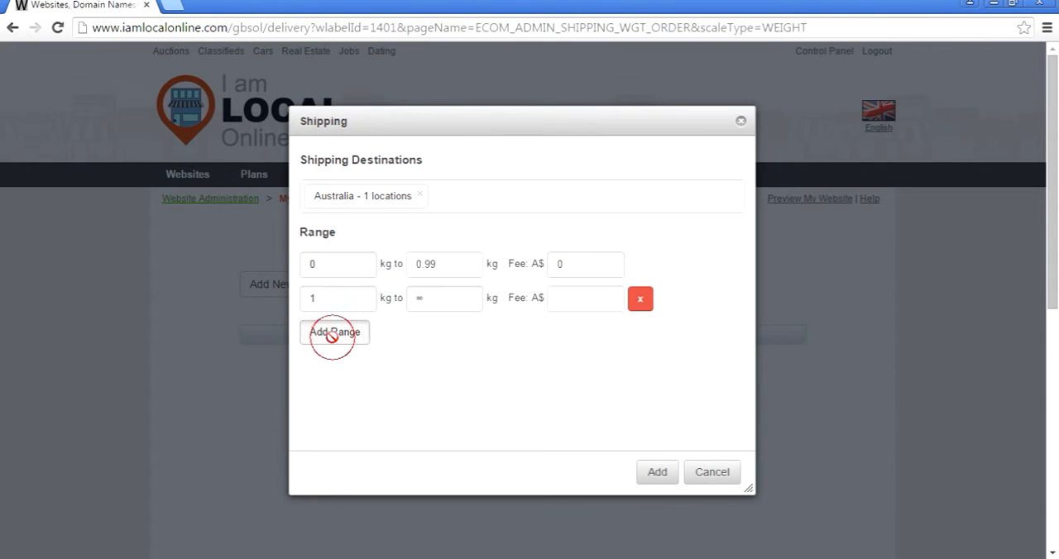
pyautogui.click(458, 300)
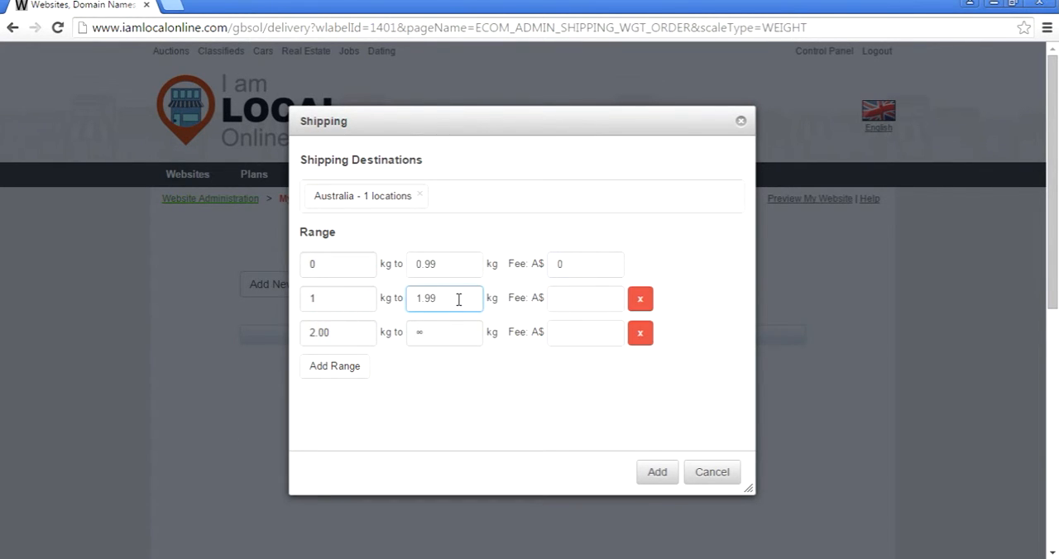
pyautogui.click(606, 297)
# - Add a 2 to 5.99 kg range at A$10, set the fee from 6 kg upward to A$20, and save the rule
pyautogui.click(310, 368)
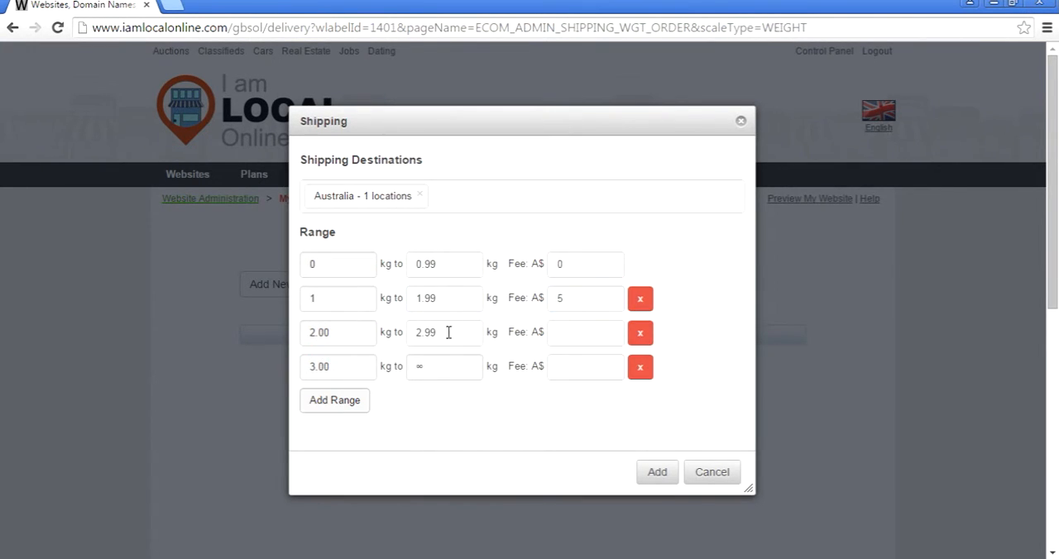
pyautogui.moveTo(449, 333); pyautogui.dragTo(403, 336)
pyautogui.write('5')
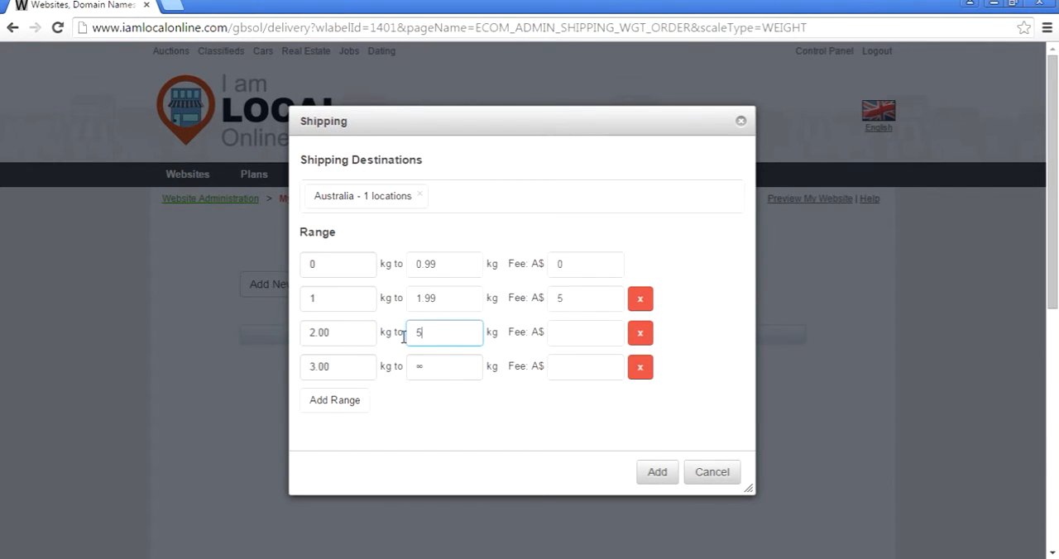
pyautogui.write('.99')
pyautogui.press('Tab')
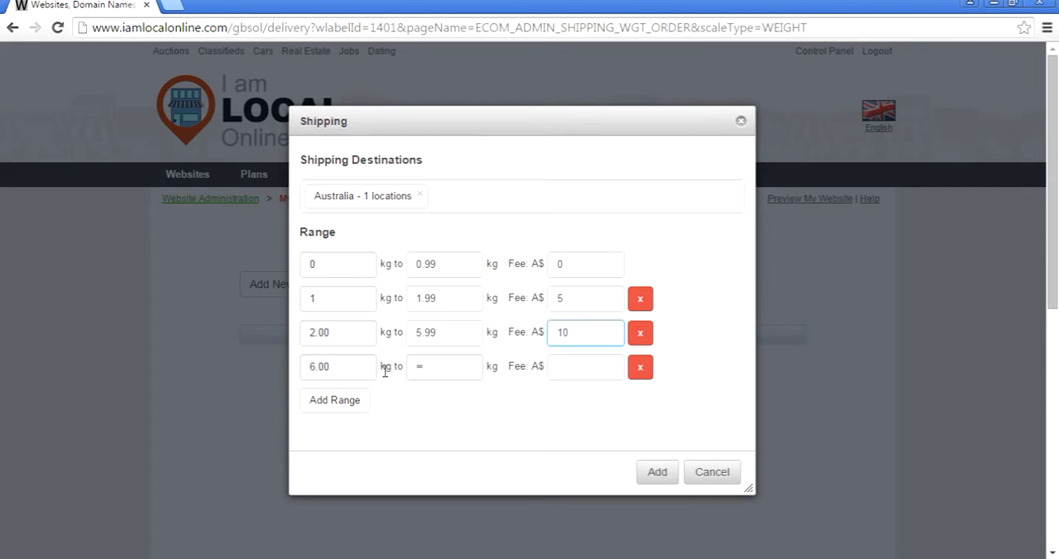
pyautogui.click(575, 366)
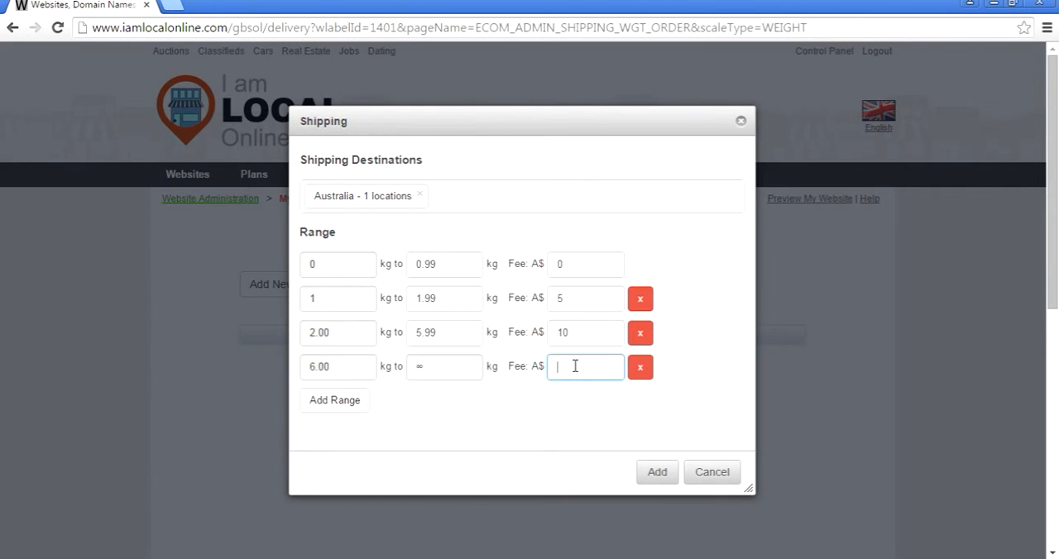
pyautogui.click(658, 476)
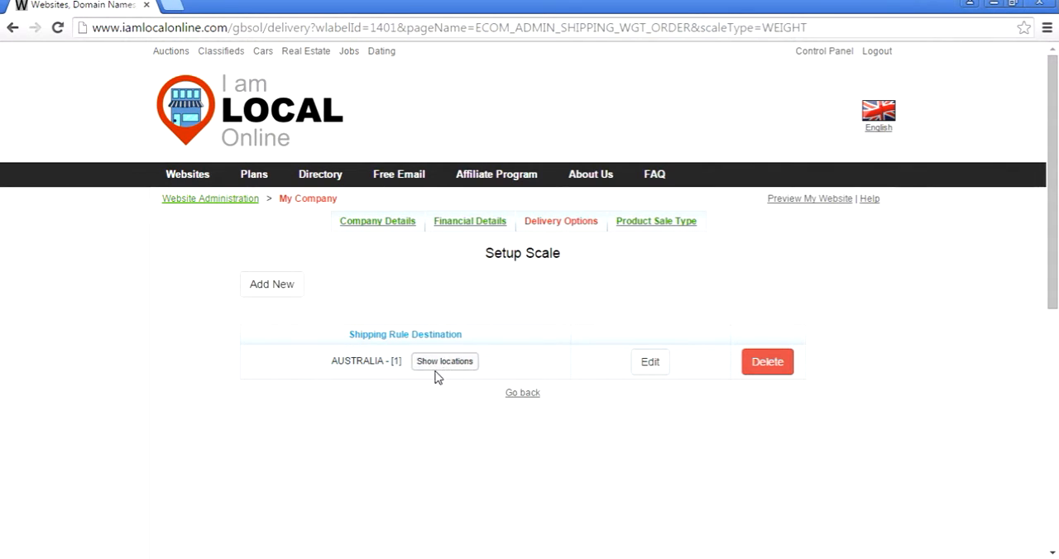
# - Start another shipping rule for Australia, limited to Queensland, Victoria and Tasmania
pyautogui.click(266, 282)
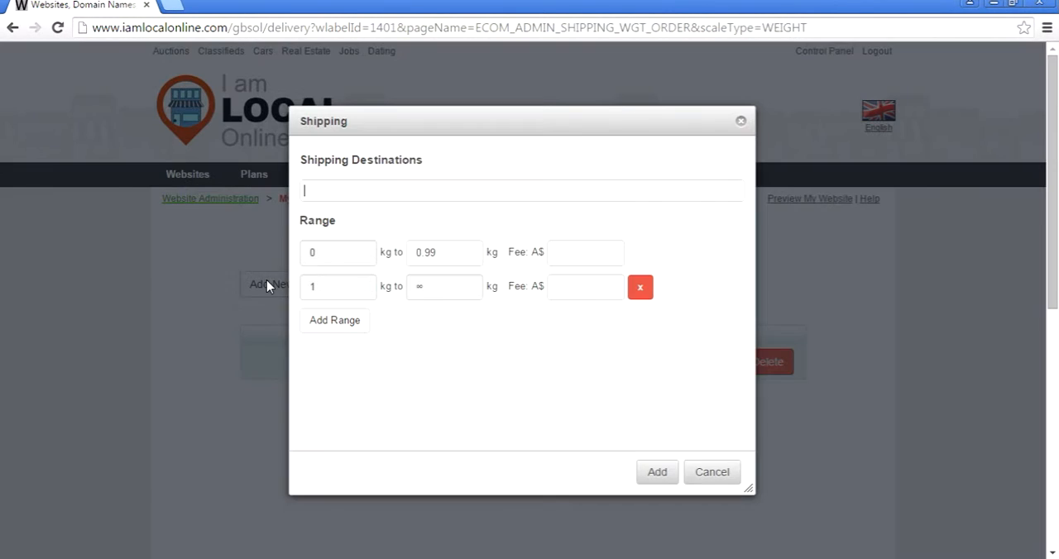
pyautogui.click(323, 193)
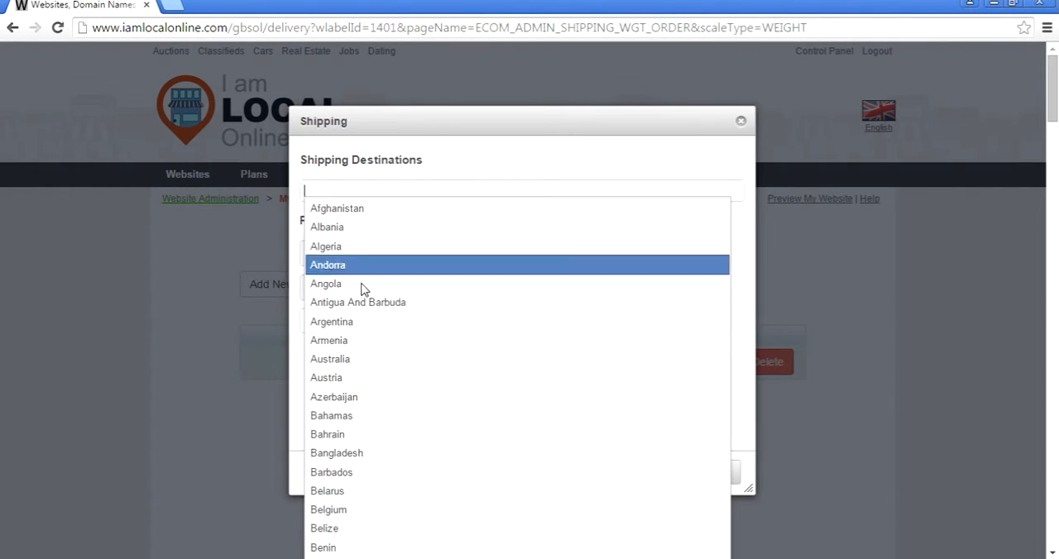
pyautogui.click(359, 359)
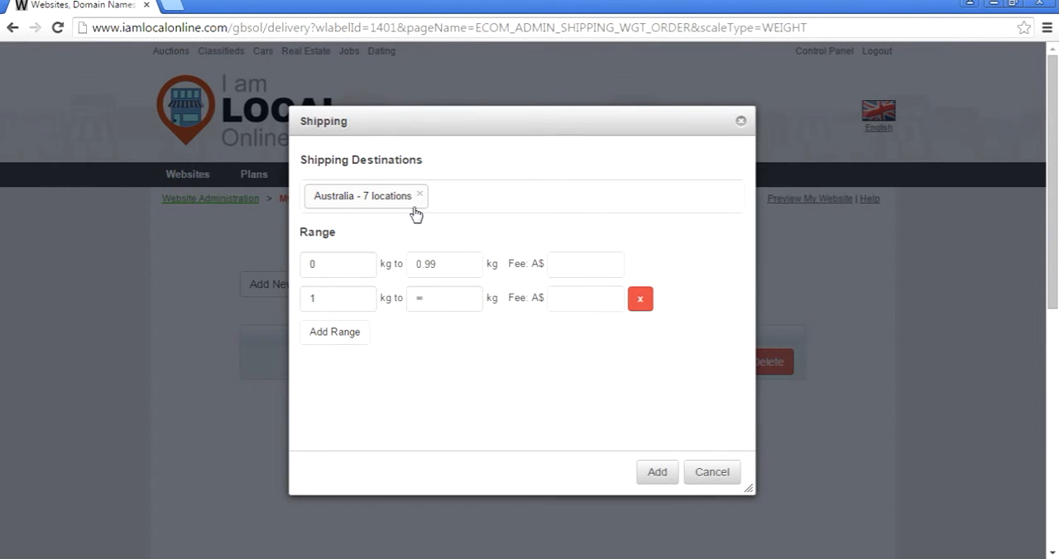
pyautogui.click(377, 203)
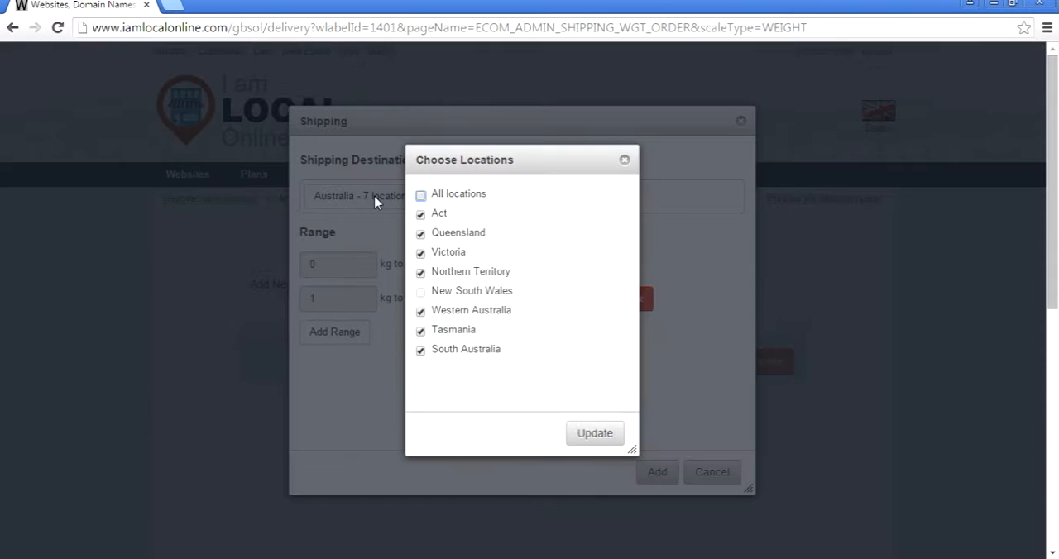
pyautogui.click(420, 214)
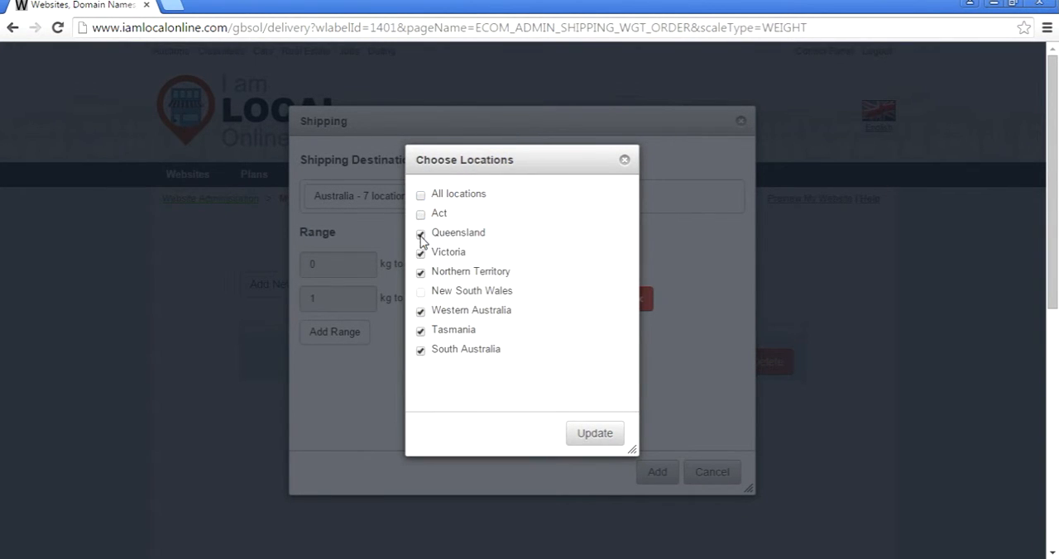
pyautogui.click(420, 272)
pyautogui.click(421, 312)
pyautogui.click(420, 350)
pyautogui.click(603, 441)
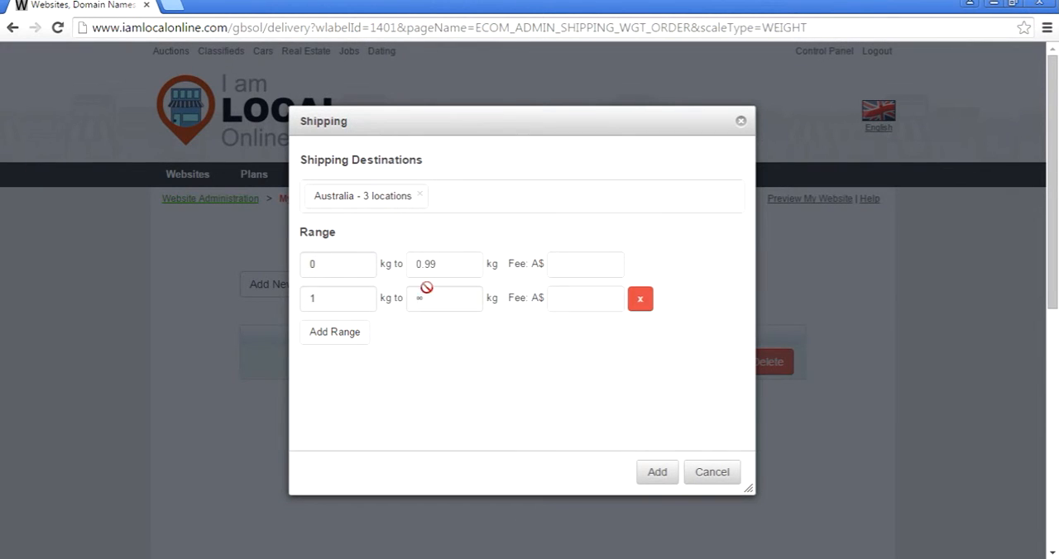
# - Set the fees to A$5 for 0 to 0.99 kg, A$10 for 1 to 1.99 kg and A$15 for 2 to 2.99 kg
pyautogui.click(580, 263)
pyautogui.click(341, 335)
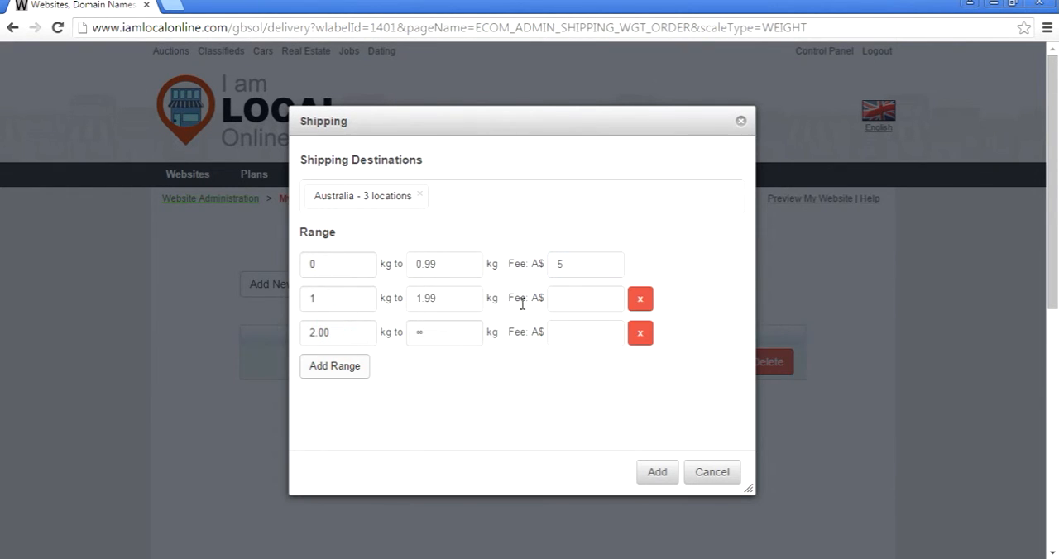
pyautogui.click(570, 298)
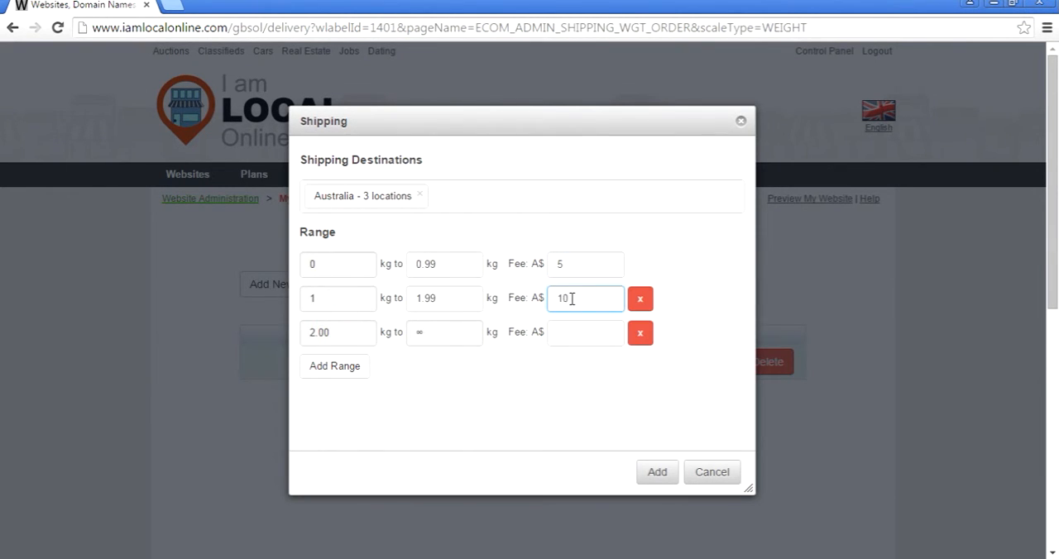
pyautogui.click(361, 367)
pyautogui.click(585, 337)
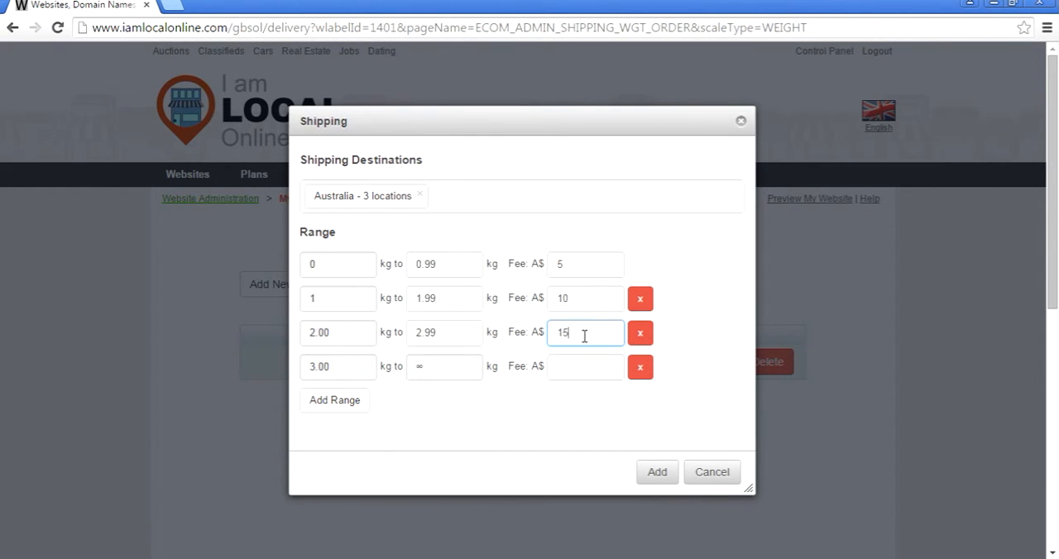
pyautogui.write('15')
# - Add a 3 to 3.99 kg range at A$25, set the fee from 4 kg upward to A$30, and save the rule
pyautogui.click(324, 400)
pyautogui.click(574, 379)
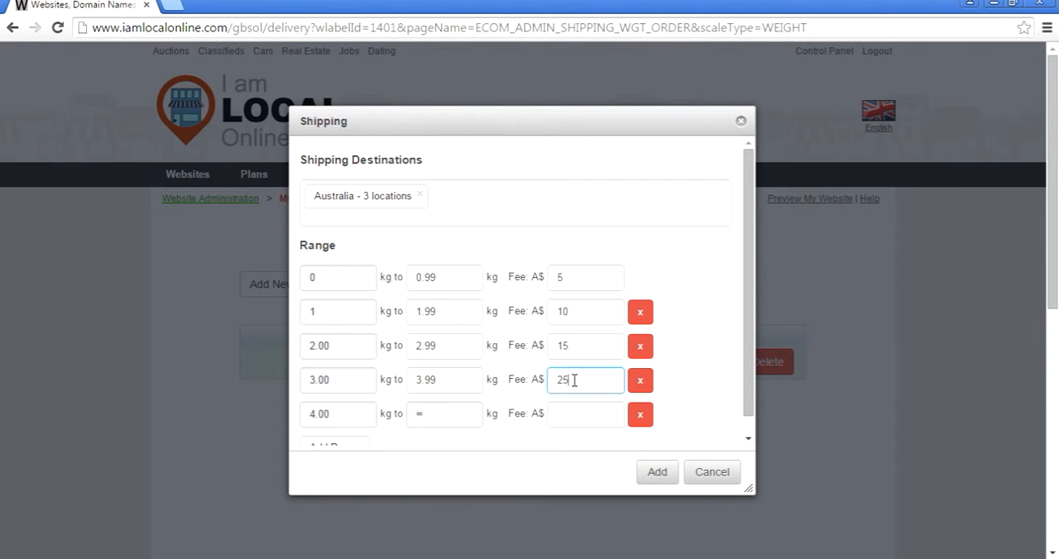
pyautogui.click(667, 472)
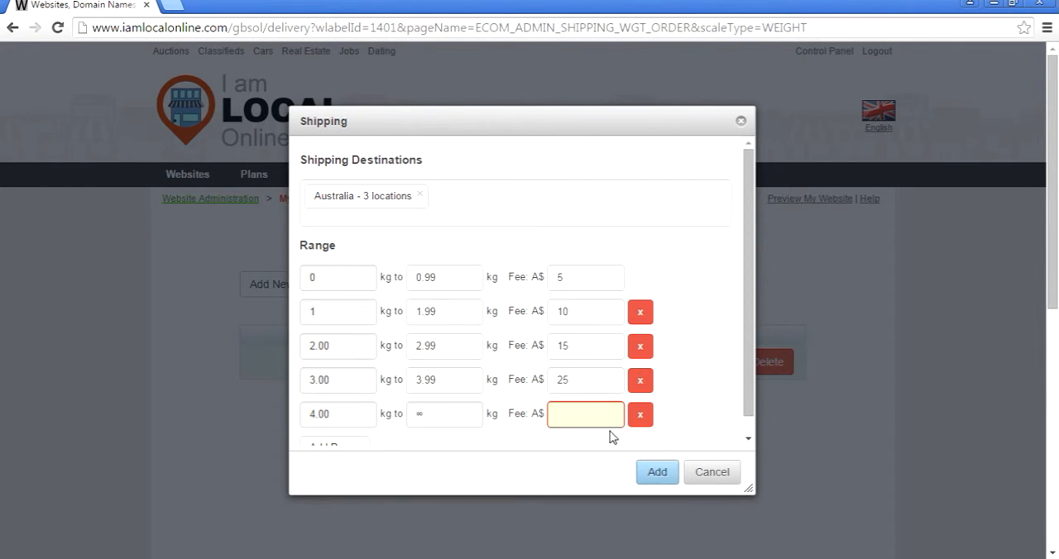
pyautogui.click(590, 413)
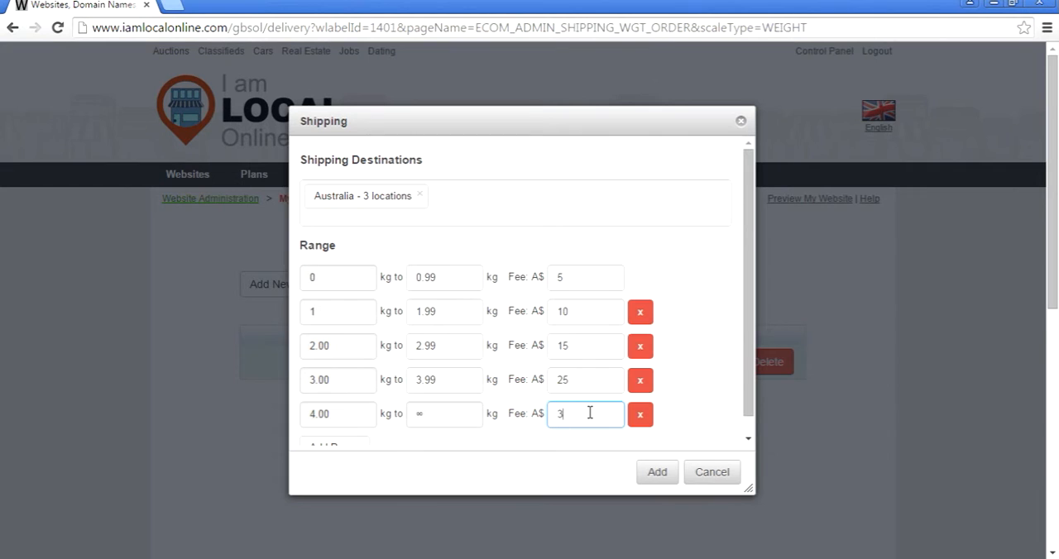
pyautogui.write('30')
pyautogui.click(662, 473)
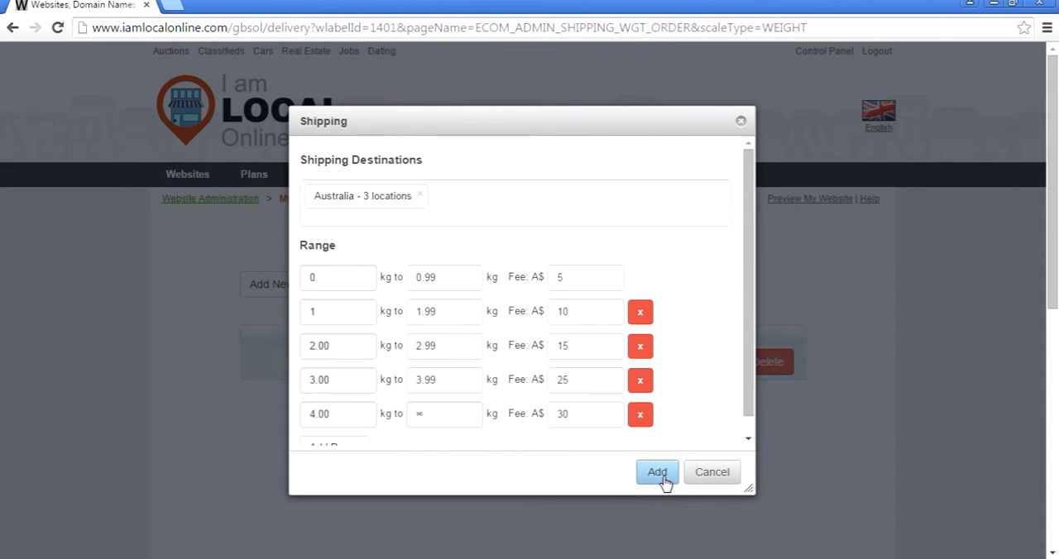
pyautogui.click(665, 477)
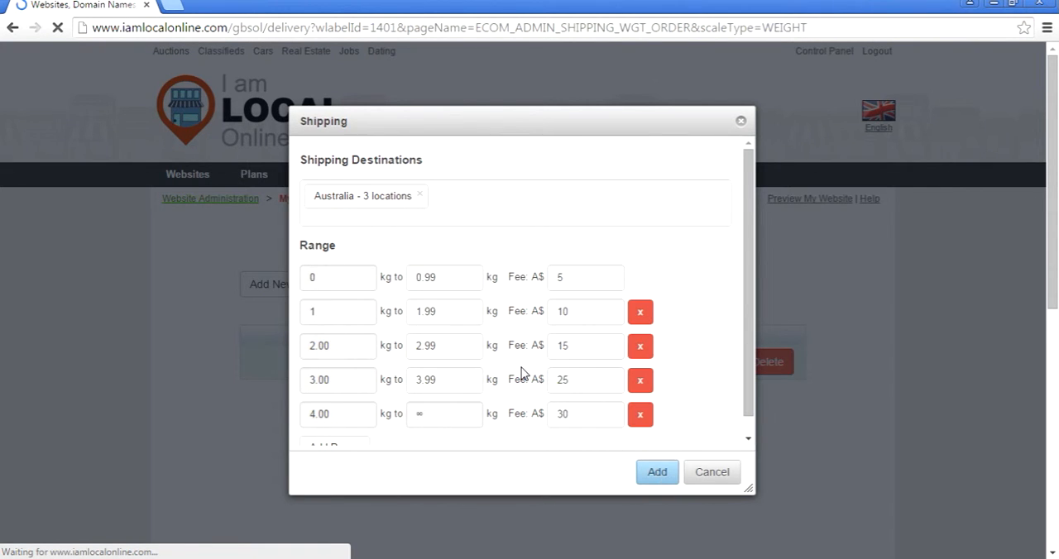
pyautogui.scroll(-1, 402, 354)
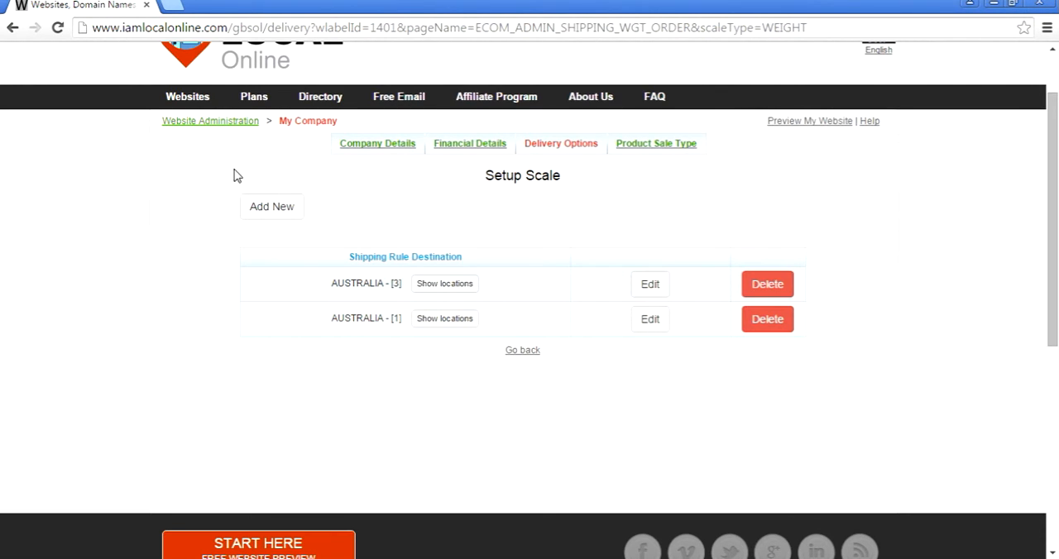
# - Return to the delivery methods, switch the store to Flat Fee, and confirm the change to existing shipping rules
pyautogui.click(531, 354)
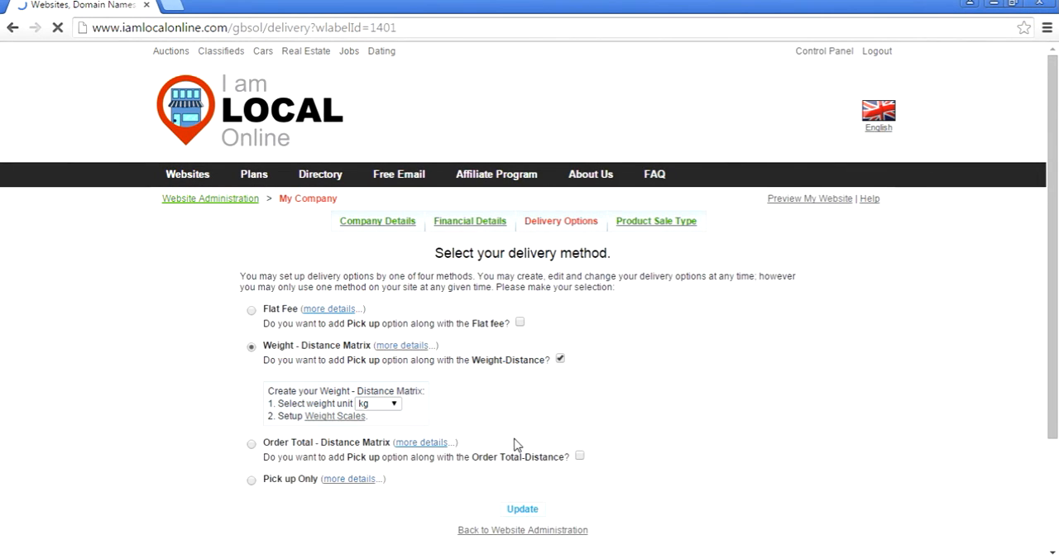
pyautogui.click(252, 310)
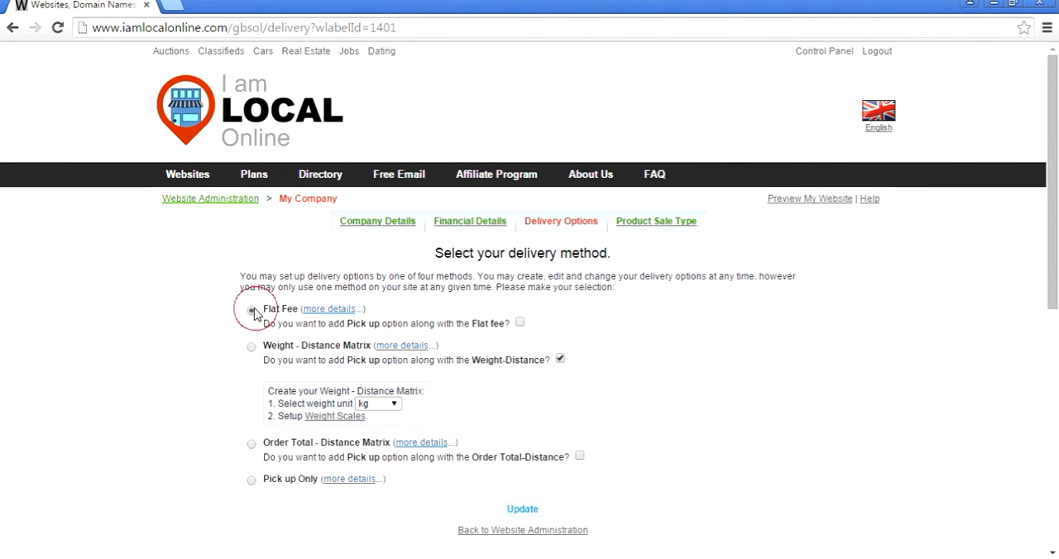
pyautogui.click(534, 511)
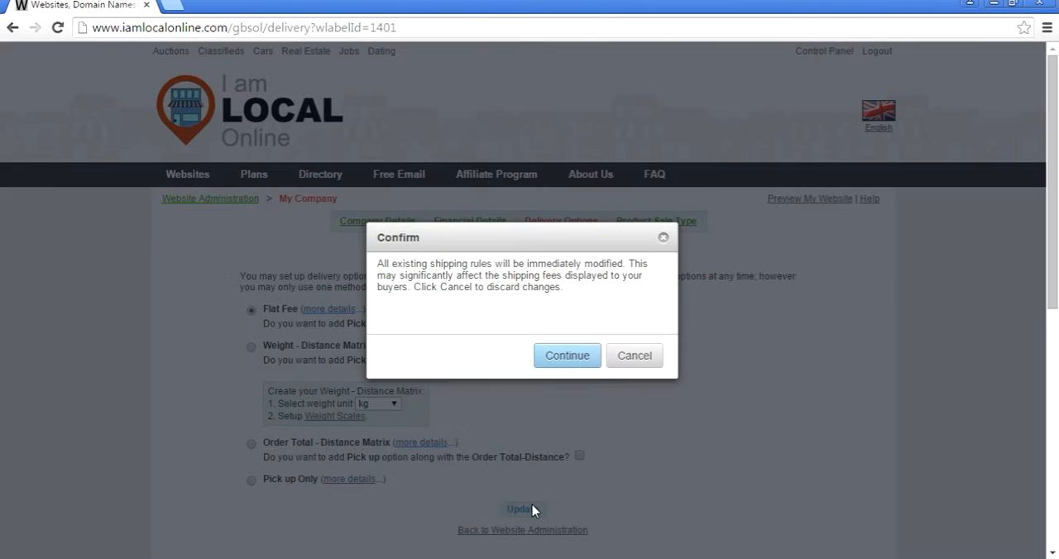
pyautogui.click(585, 364)
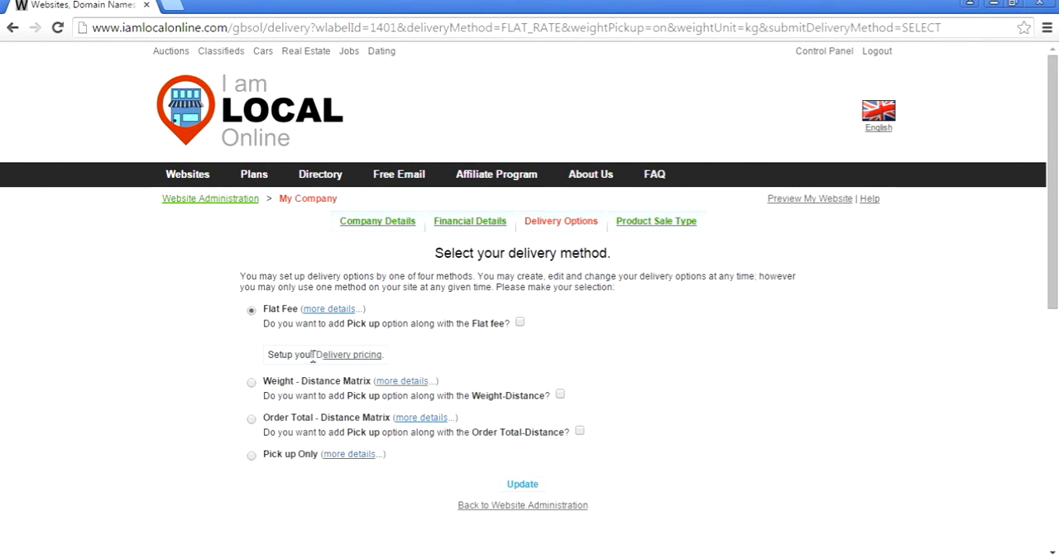
# - Open the flat fee delivery pricing and show the locations covered by both Australian shipping rules
pyautogui.click(335, 361)
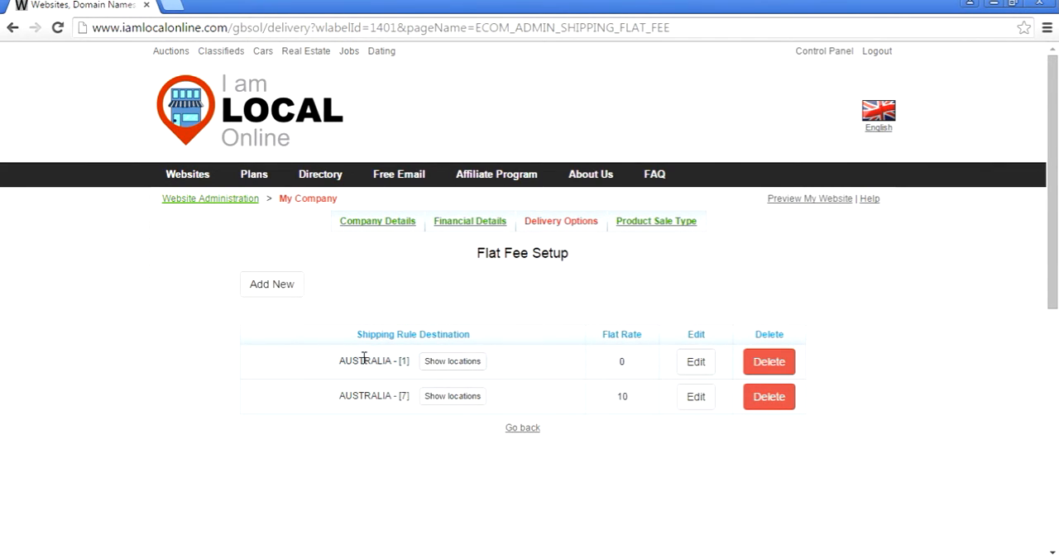
pyautogui.click(469, 362)
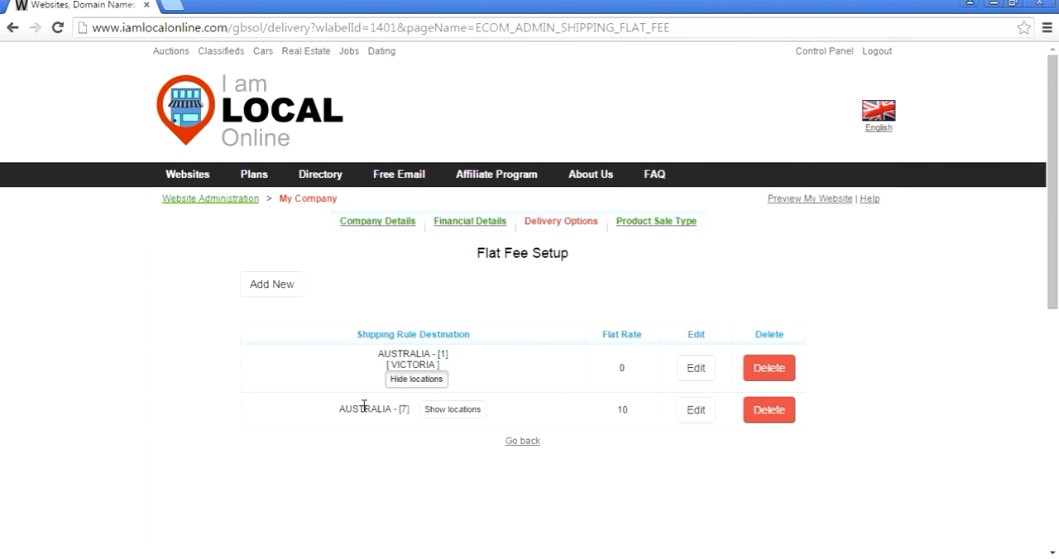
pyautogui.click(454, 411)
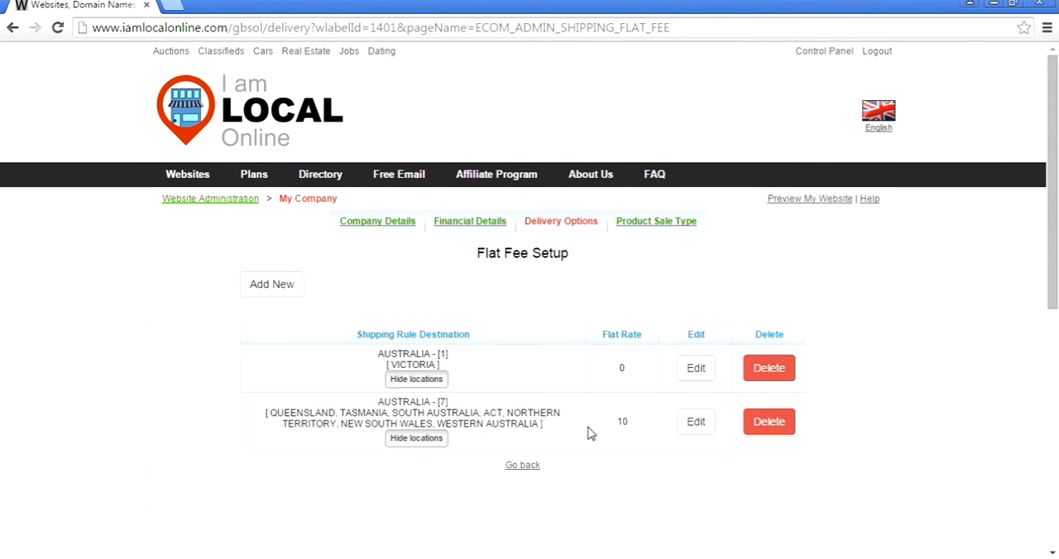
# - Add a flat fee shipping rule for all locations in New Zealand with a fee of A$30
pyautogui.click(271, 285)
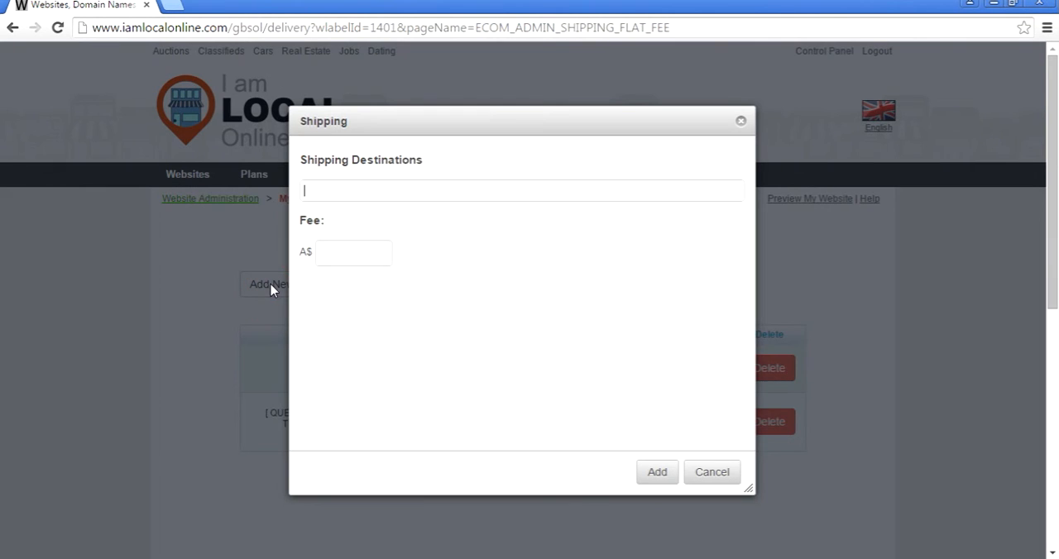
pyautogui.click(355, 192)
pyautogui.write('N')
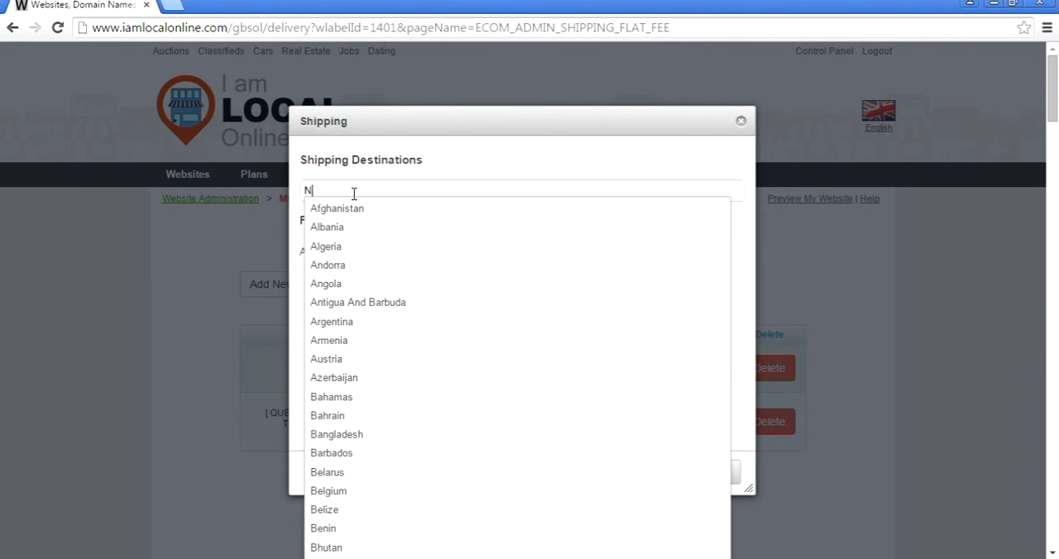
pyautogui.write('ew')
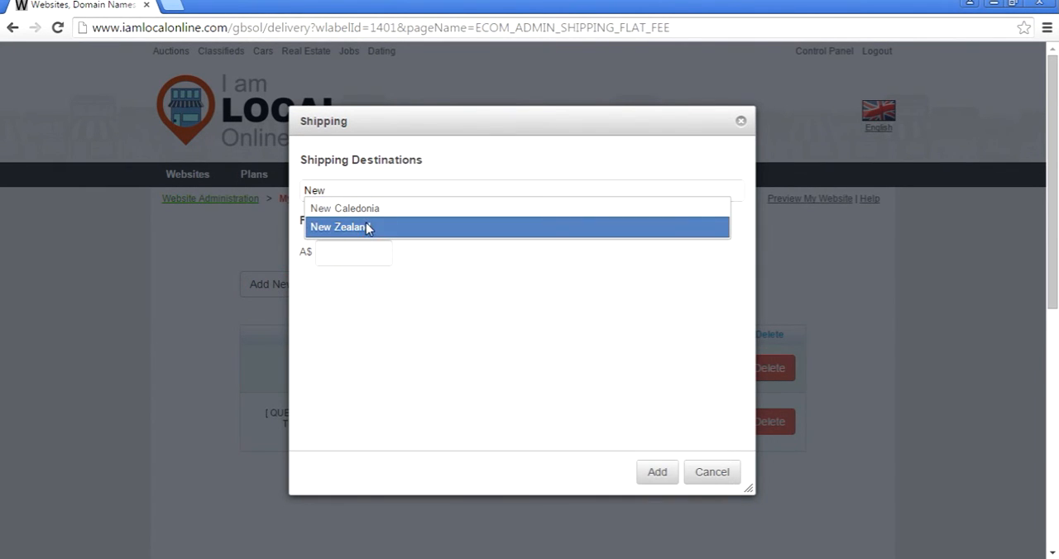
pyautogui.click(367, 227)
pyautogui.click(350, 272)
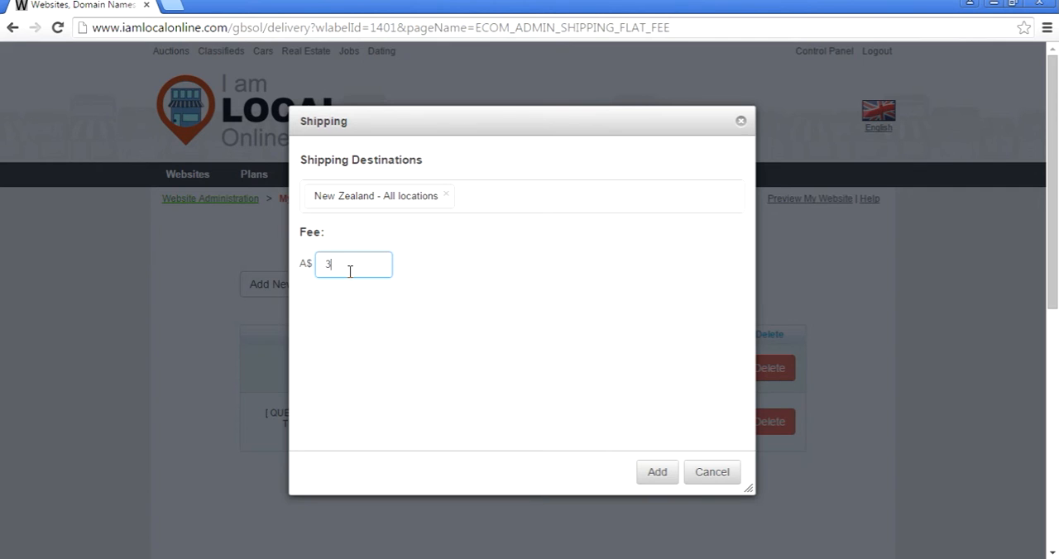
pyautogui.click(662, 475)
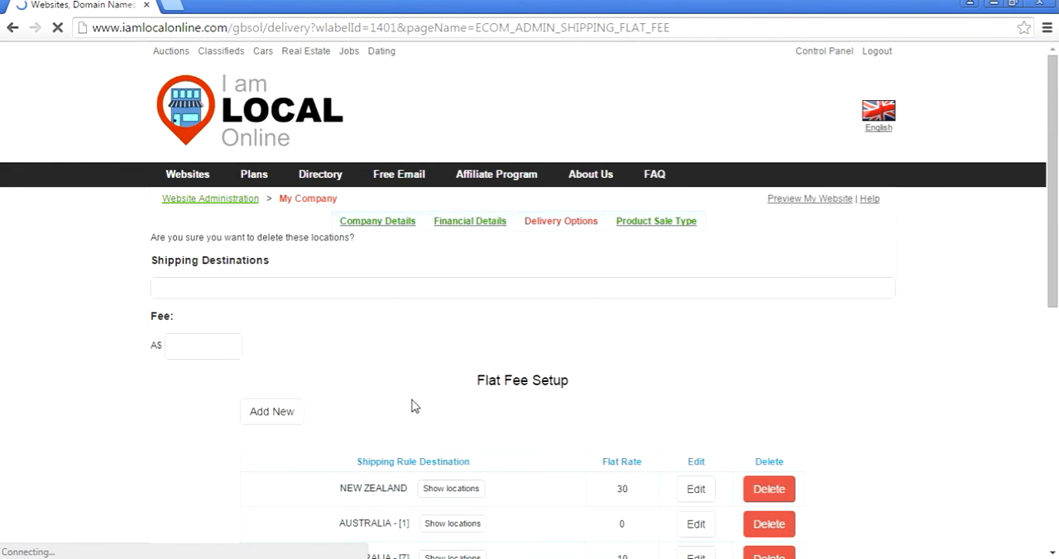
pyautogui.scroll(-4, 414, 403)
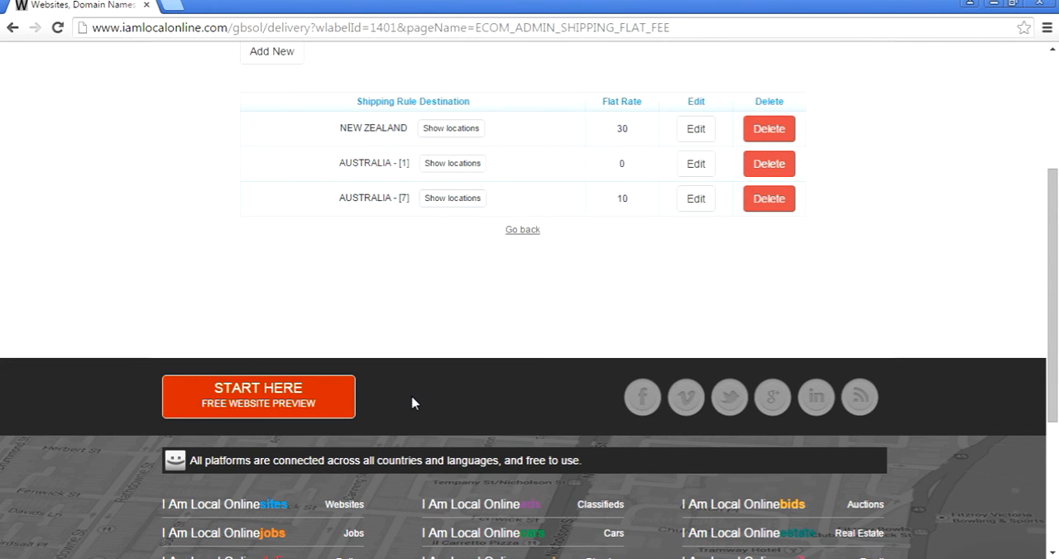
pyautogui.scroll(3, 413, 403)
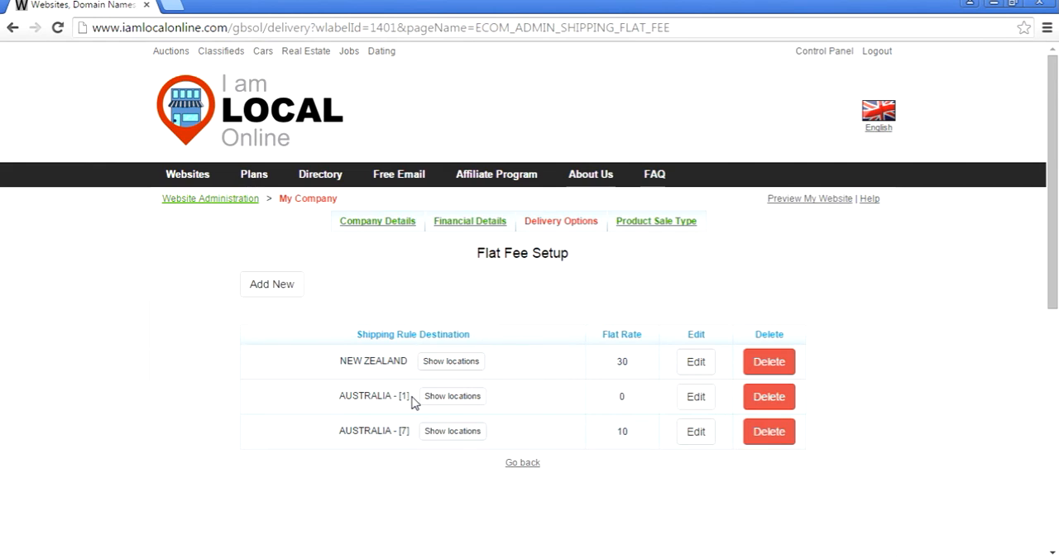